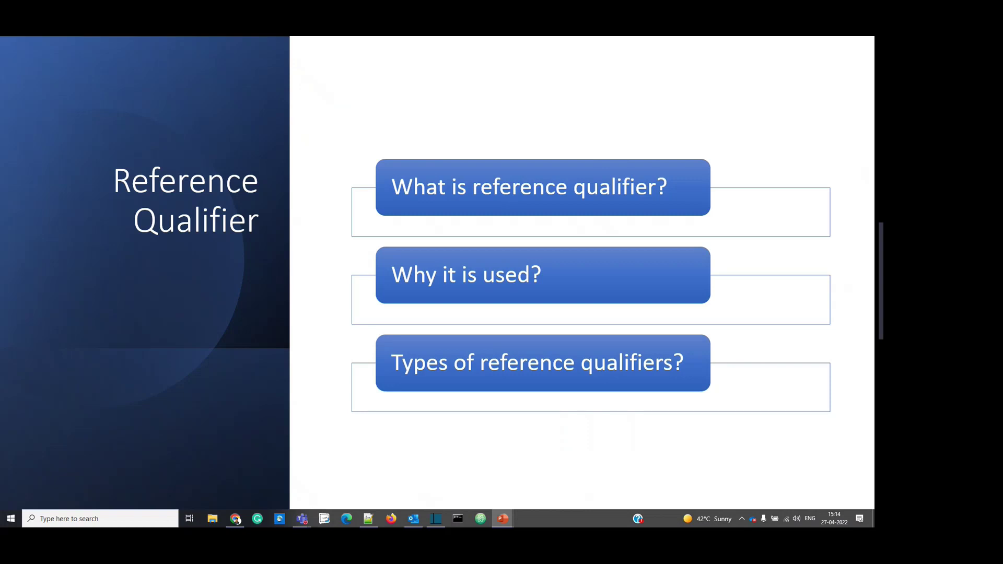
Step: Open a blank new Incident form (INC0010014) by entering incident.FORM in the Filter navigator
{"action": "key", "text": "alt+Tab"}
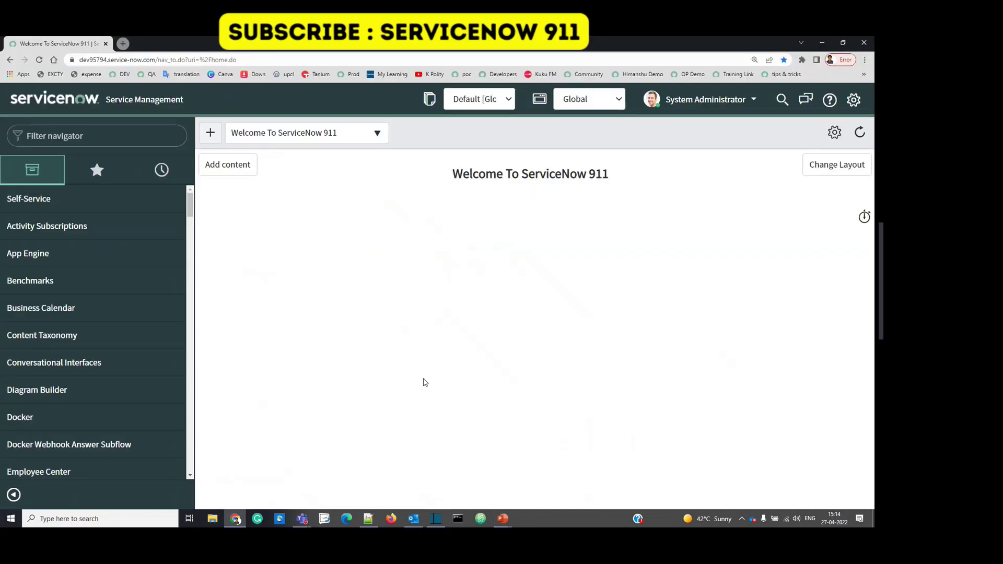
{"action": "left_click", "coordinate": [87, 135]}
{"action": "type", "text": "incident.FORM"}
{"action": "key", "text": "Return"}
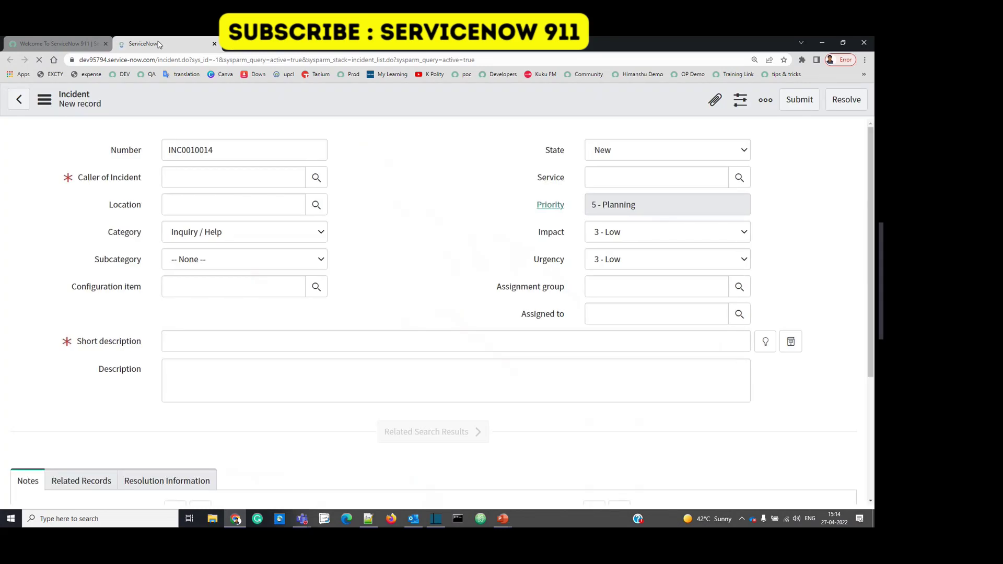
{"action": "mouse_move", "coordinate": [125, 180]}
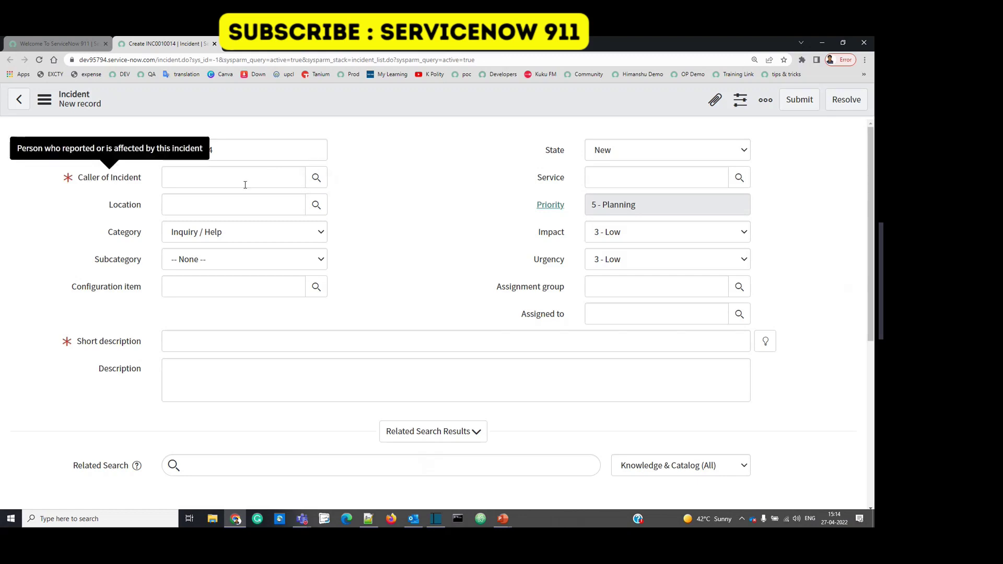
Step: Open the Caller lookup, then move and maximize the Users list showing all 624 records
{"action": "left_click", "coordinate": [316, 178]}
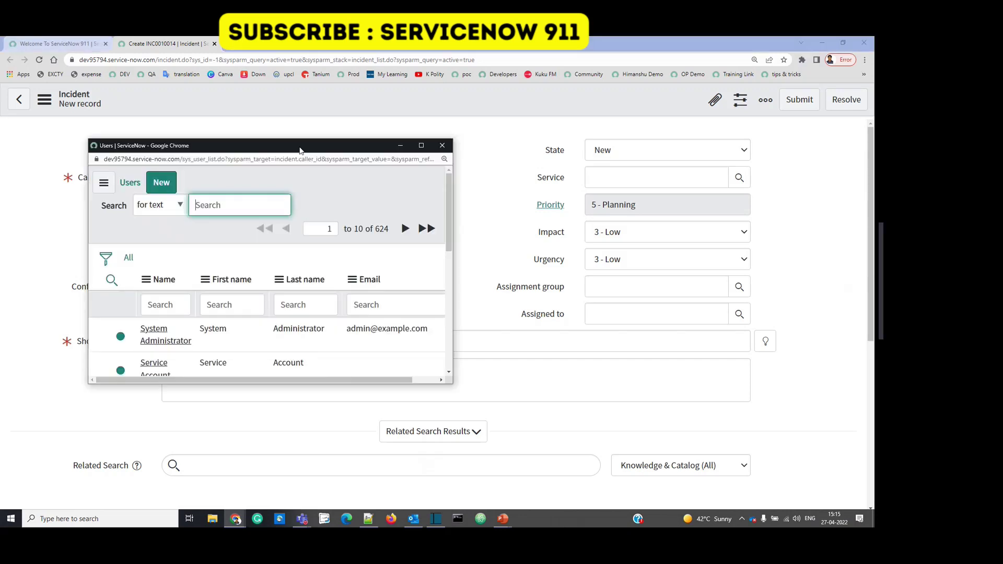
{"action": "left_click_drag", "start_coordinate": [300, 150], "coordinate": [561, 139]}
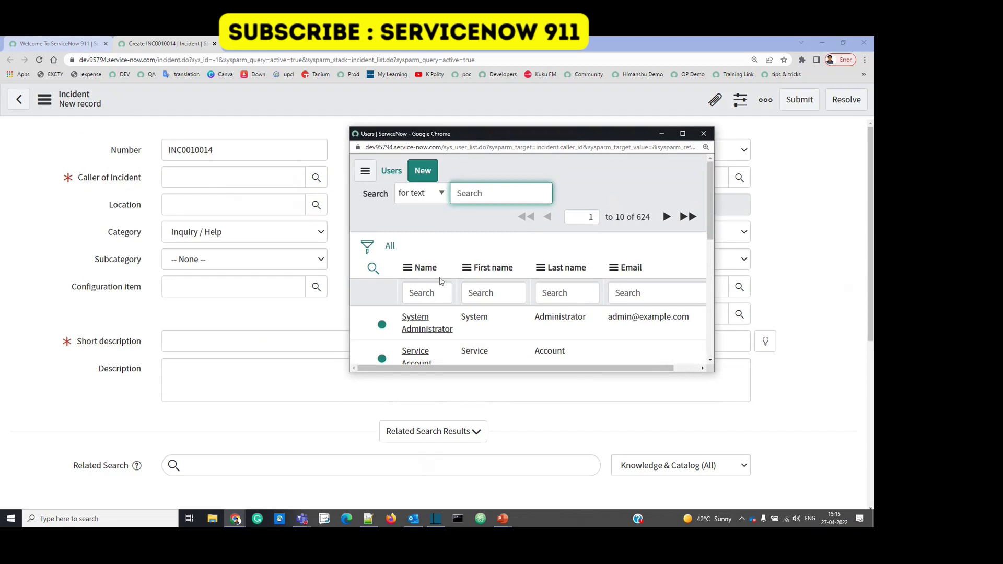
{"action": "left_click", "coordinate": [682, 133]}
{"action": "left_click_drag", "start_coordinate": [811, 77], "coordinate": [795, 77]}
{"action": "left_click", "coordinate": [538, 117]}
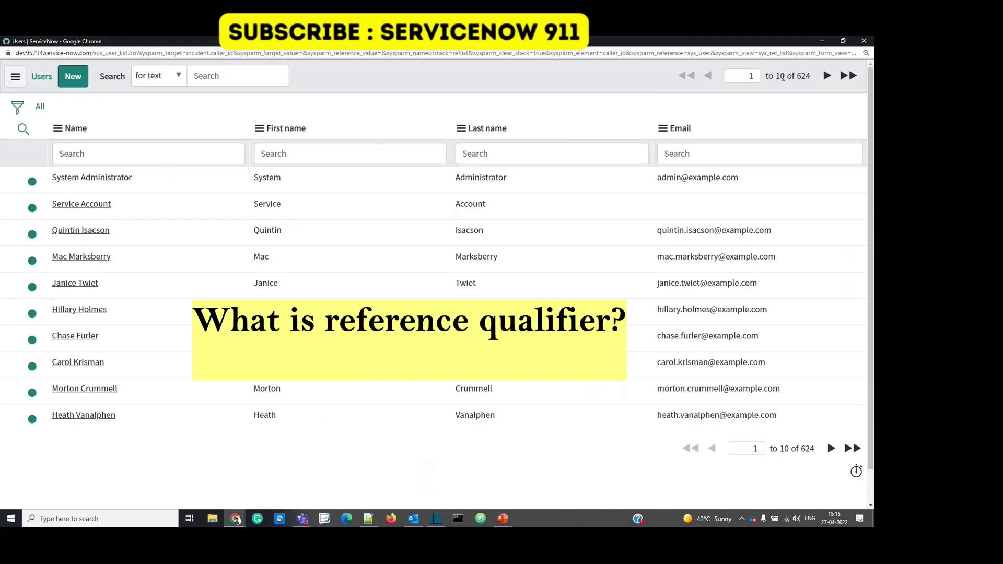
Step: Build a user list filter with conditions Active is true and Gender is Male
{"action": "left_click", "coordinate": [18, 108]}
{"action": "left_click", "coordinate": [115, 163]}
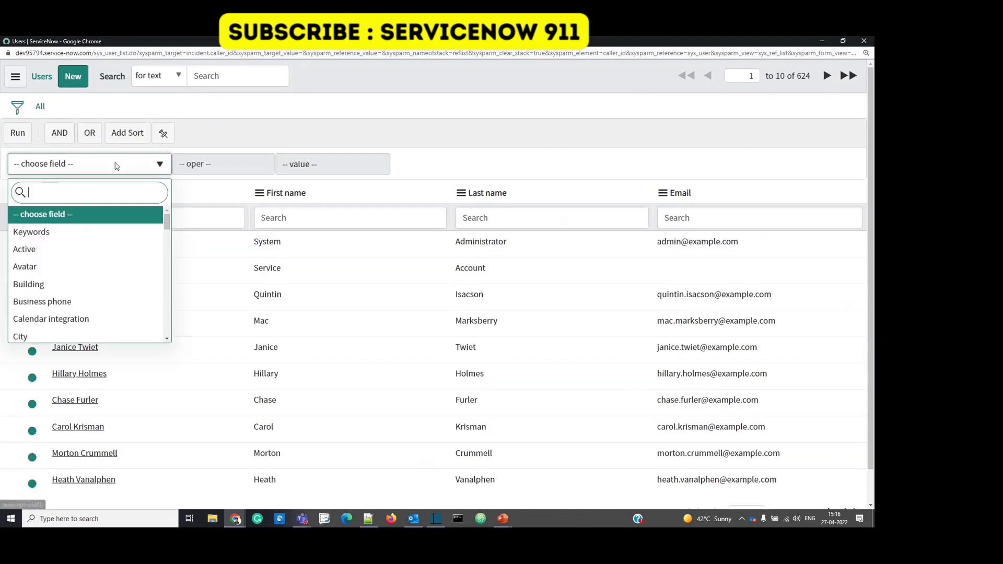
{"action": "left_click", "coordinate": [67, 249]}
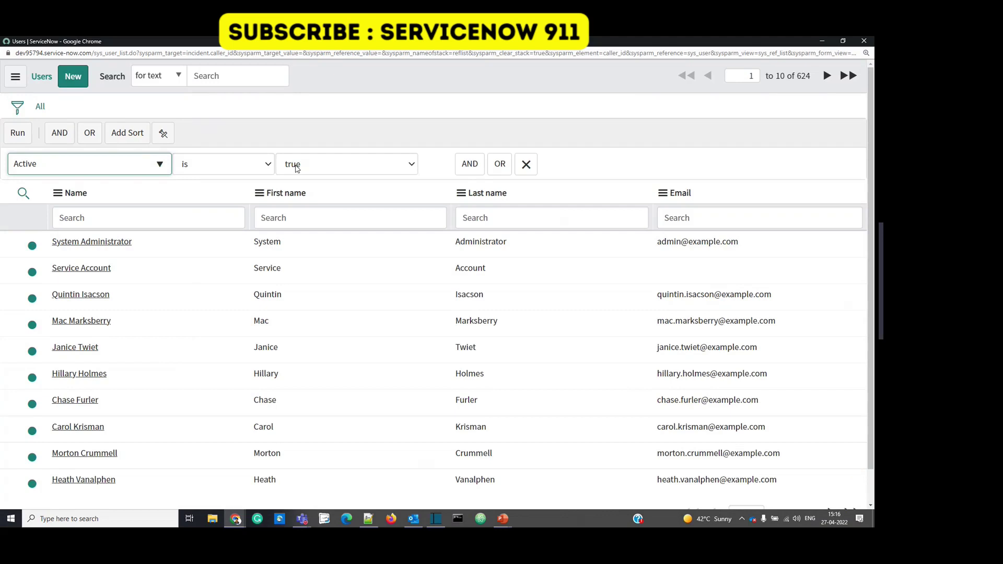
{"action": "left_click", "coordinate": [469, 164]}
{"action": "left_click", "coordinate": [155, 206]}
{"action": "scroll", "coordinate": [45, 339], "scroll_direction": "down", "scroll_amount": 3}
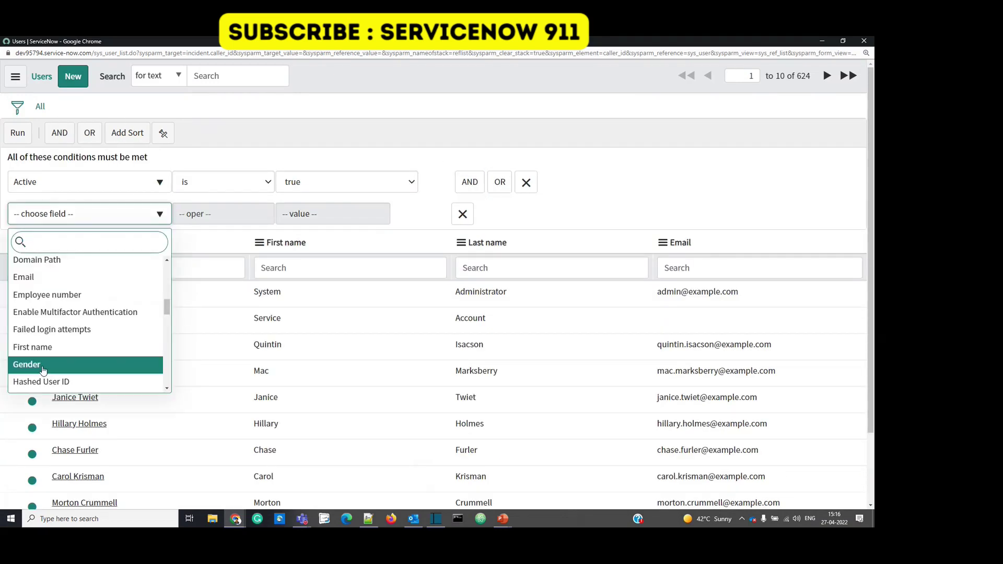
{"action": "left_click", "coordinate": [44, 365]}
{"action": "left_click", "coordinate": [335, 214]}
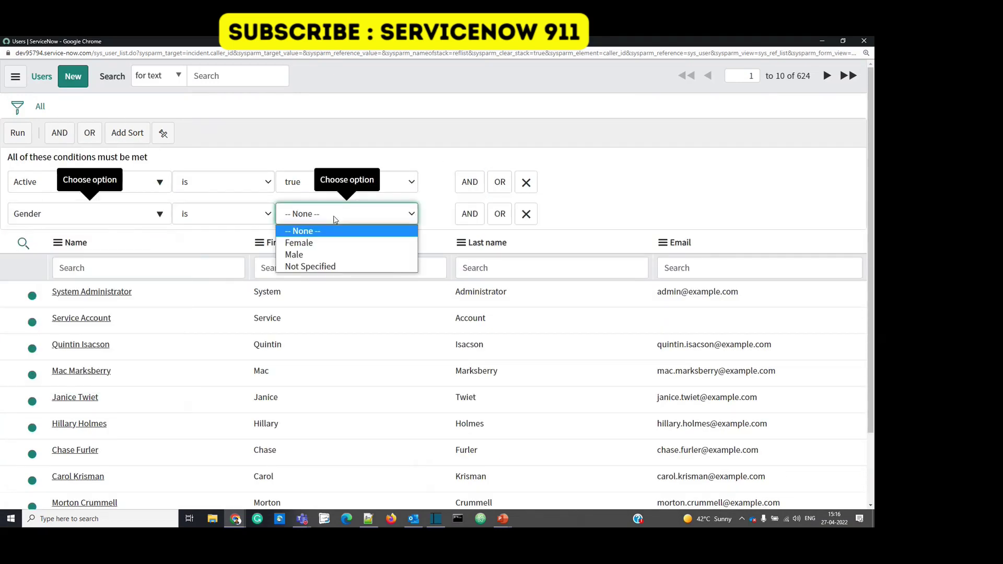
{"action": "left_click", "coordinate": [292, 252]}
Step: Run the filter, note the 269 remaining users, and return to the incident form
{"action": "left_click", "coordinate": [18, 134]}
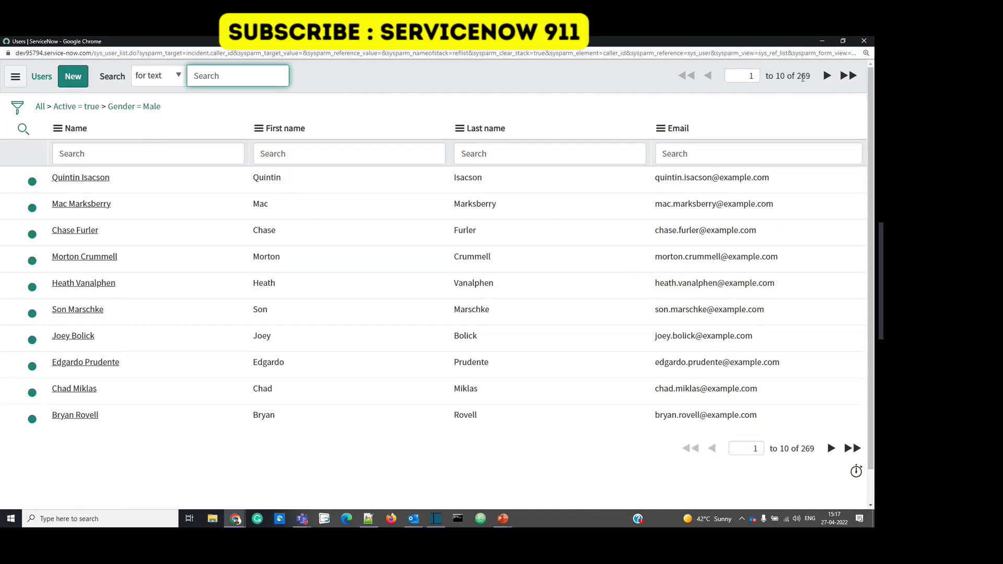
{"action": "double_click", "coordinate": [803, 76]}
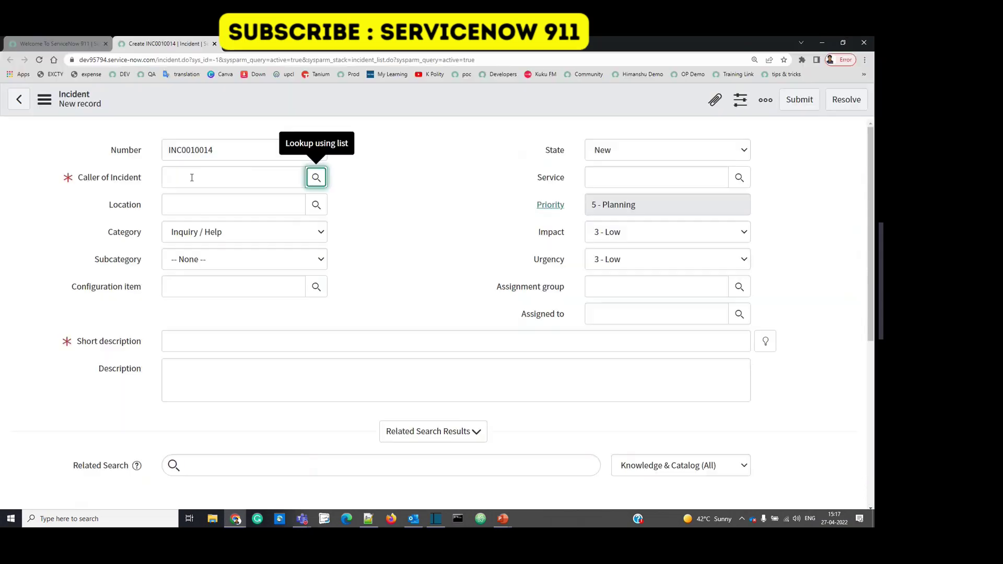
{"action": "left_click", "coordinate": [191, 177]}
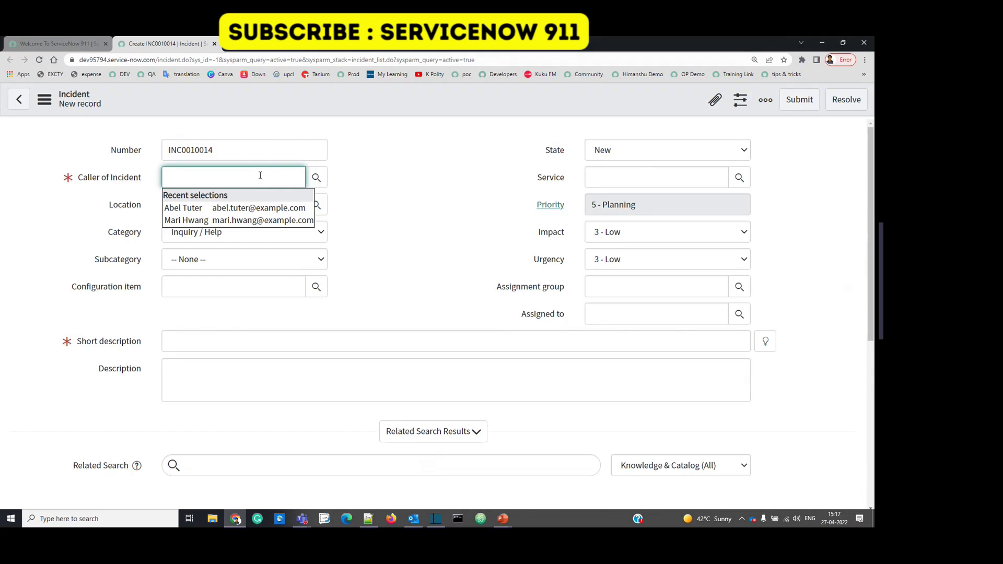
Step: Open the Caller field's dictionary entry via Configure Dictionary and scroll to Reference Specification
{"action": "left_click", "coordinate": [126, 182]}
{"action": "right_click", "coordinate": [125, 183]}
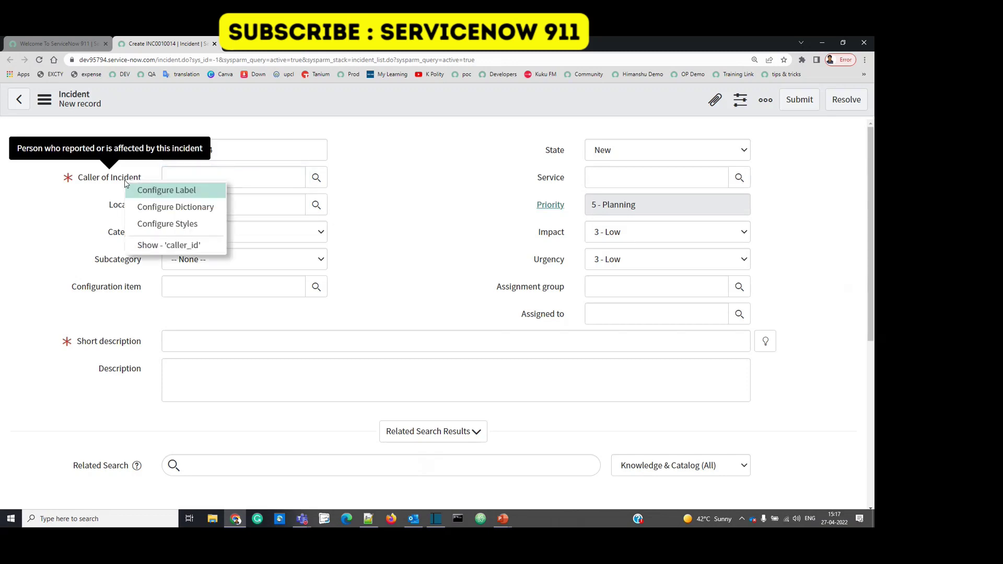
{"action": "left_click", "coordinate": [154, 208]}
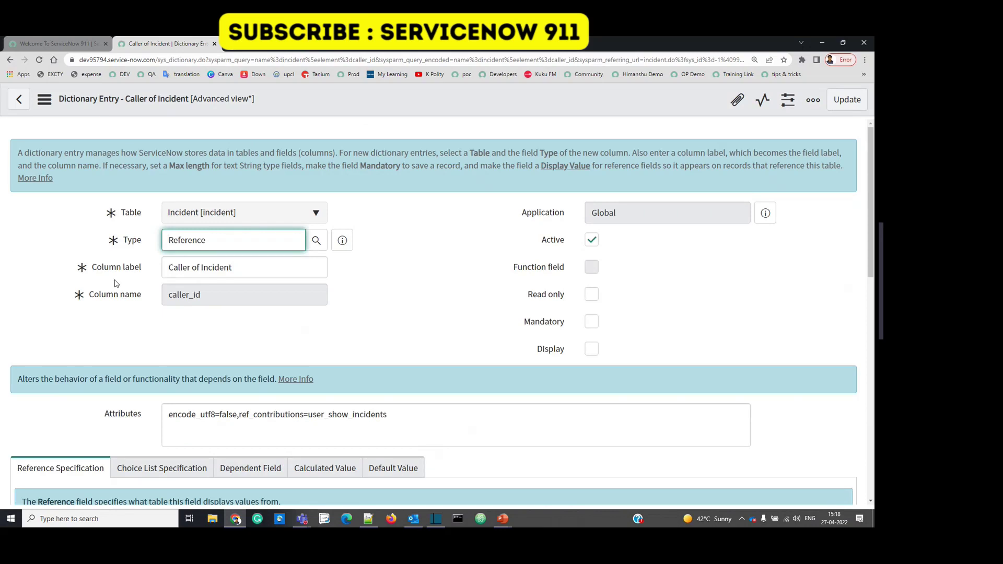
{"action": "scroll", "coordinate": [167, 286], "scroll_direction": "down", "scroll_amount": 5}
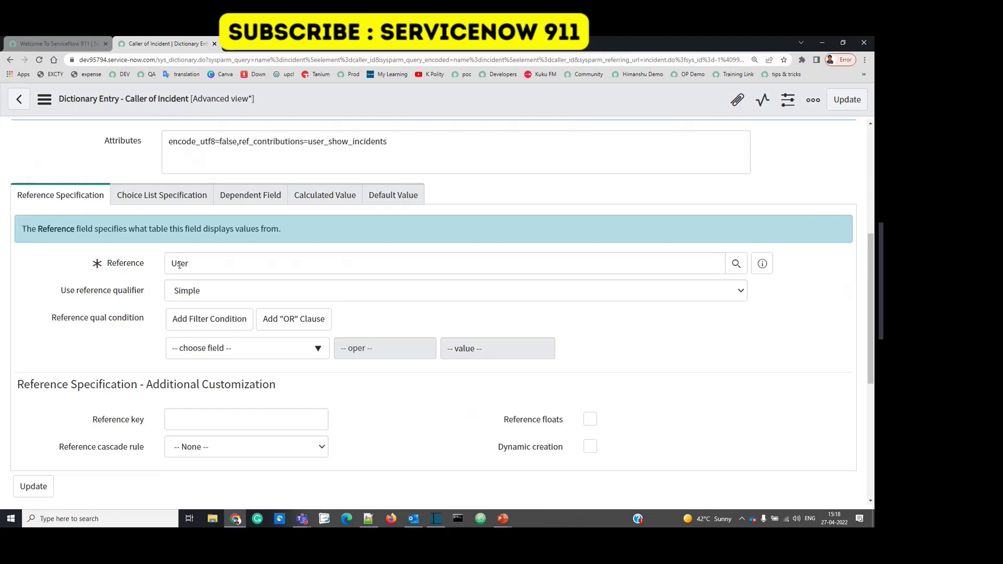
Step: Review the User table reference and keep the reference qualifier type as Simple
{"action": "double_click", "coordinate": [208, 264]}
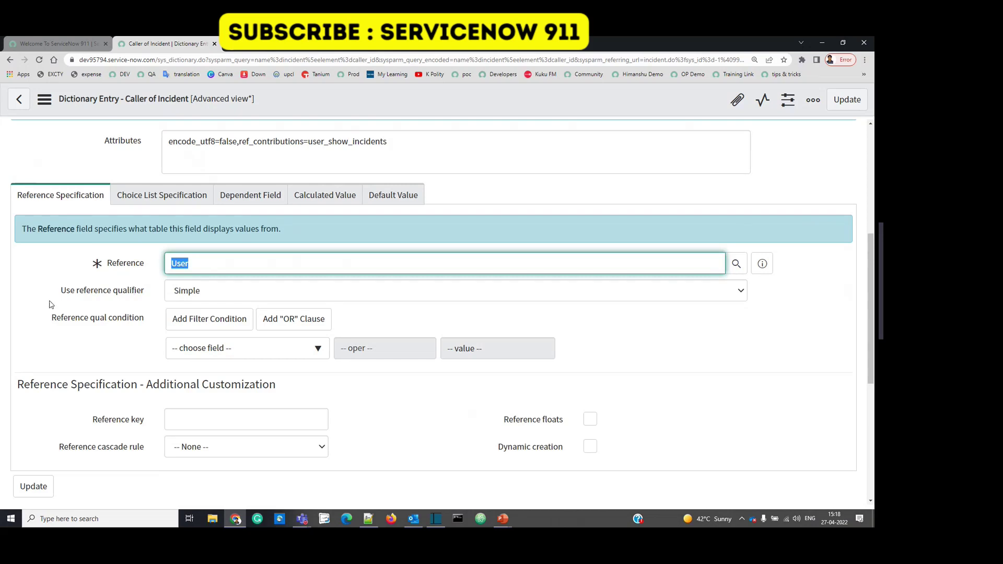
{"action": "left_click_drag", "start_coordinate": [56, 301], "coordinate": [145, 299]}
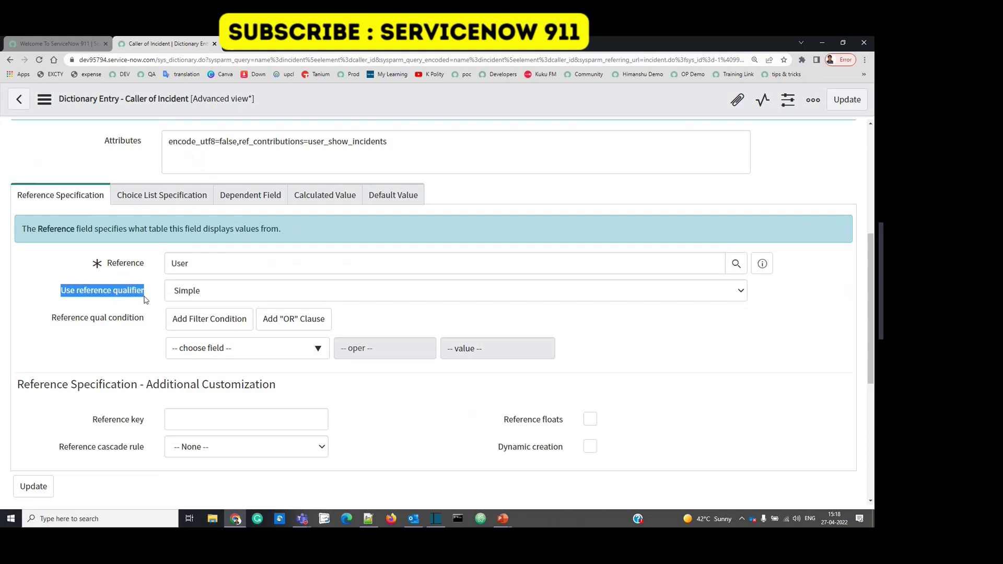
{"action": "left_click", "coordinate": [249, 291]}
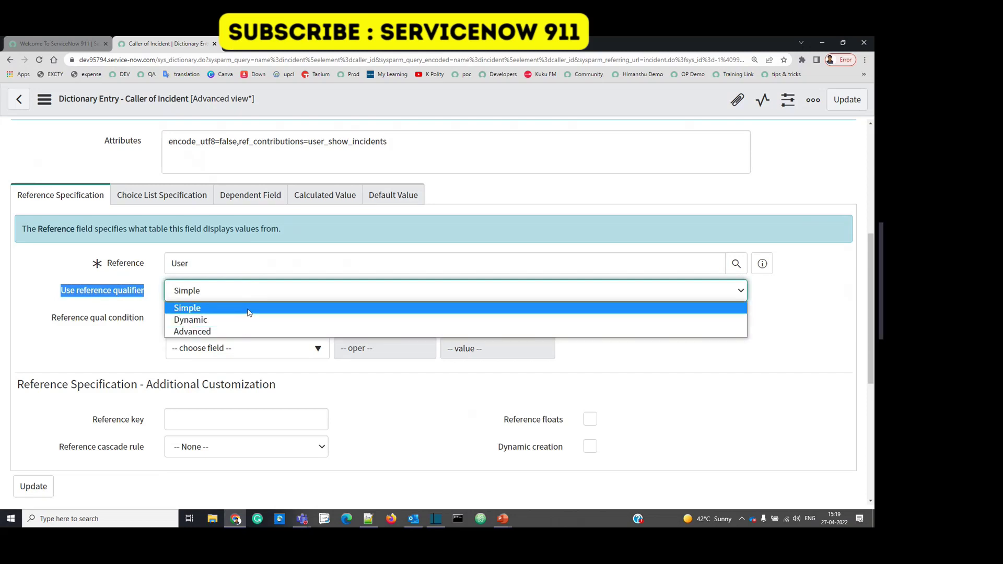
{"action": "left_click", "coordinate": [250, 309]}
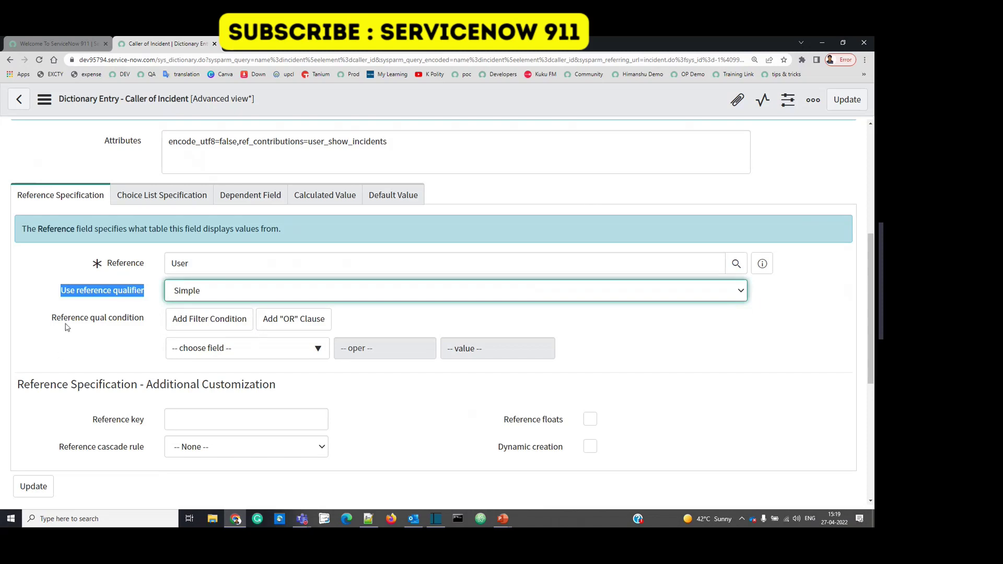
Step: Add qualifier conditions Active is true and Gender is Male, then save the dictionary entry
{"action": "left_click", "coordinate": [283, 354]}
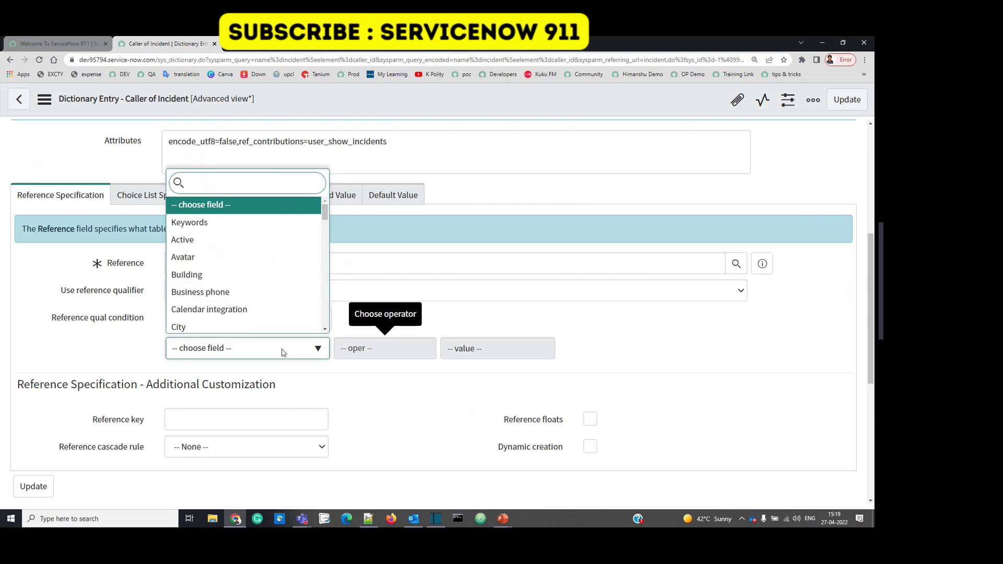
{"action": "left_click", "coordinate": [218, 240]}
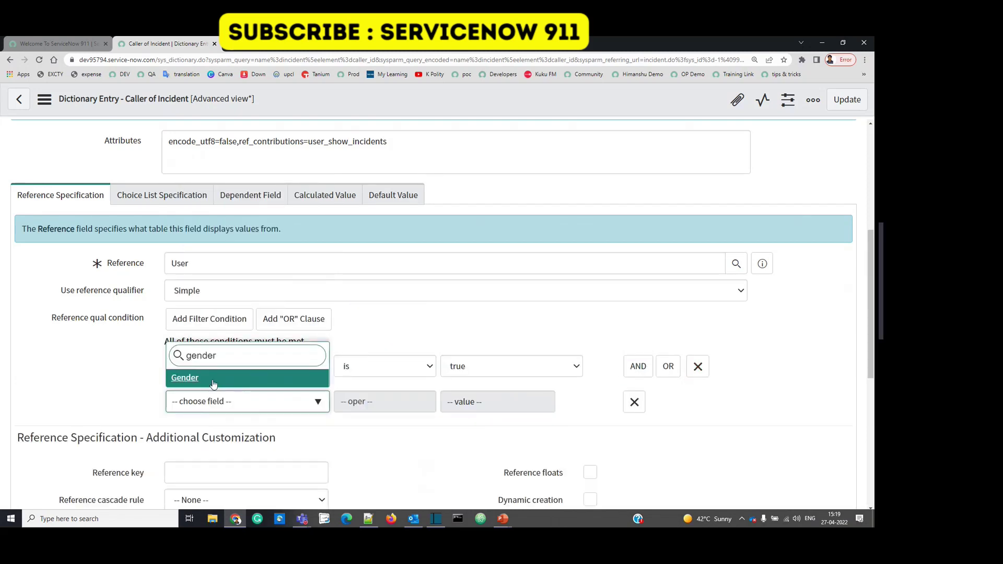
{"action": "key", "text": "Return"}
{"action": "left_click", "coordinate": [518, 411]}
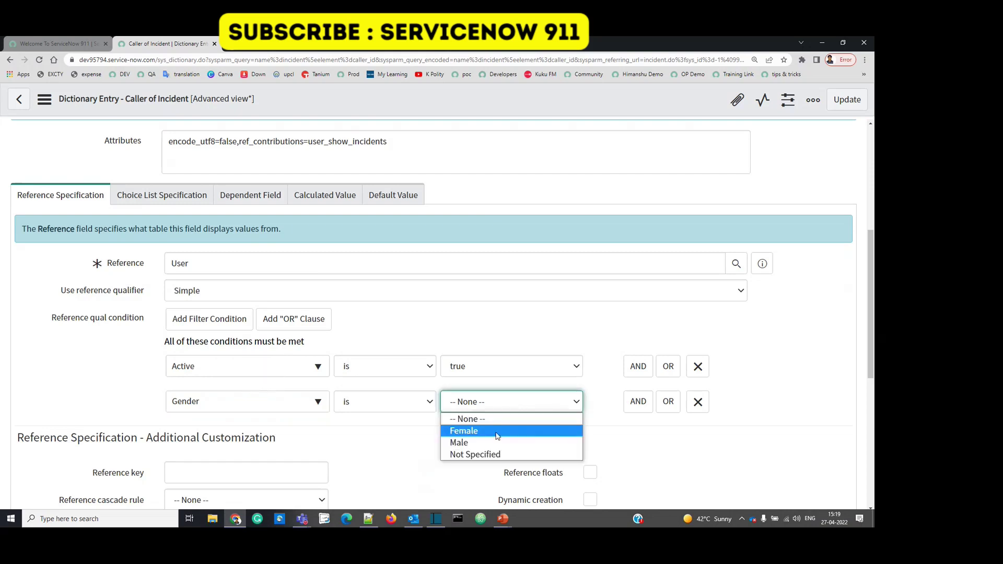
{"action": "left_click", "coordinate": [488, 440]}
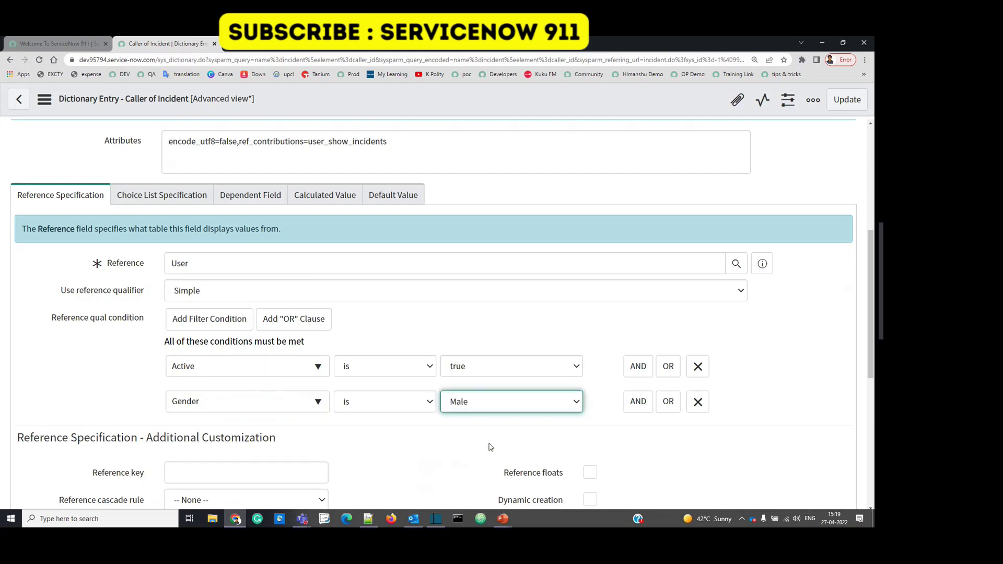
{"action": "right_click", "coordinate": [620, 98]}
{"action": "left_click", "coordinate": [632, 102]}
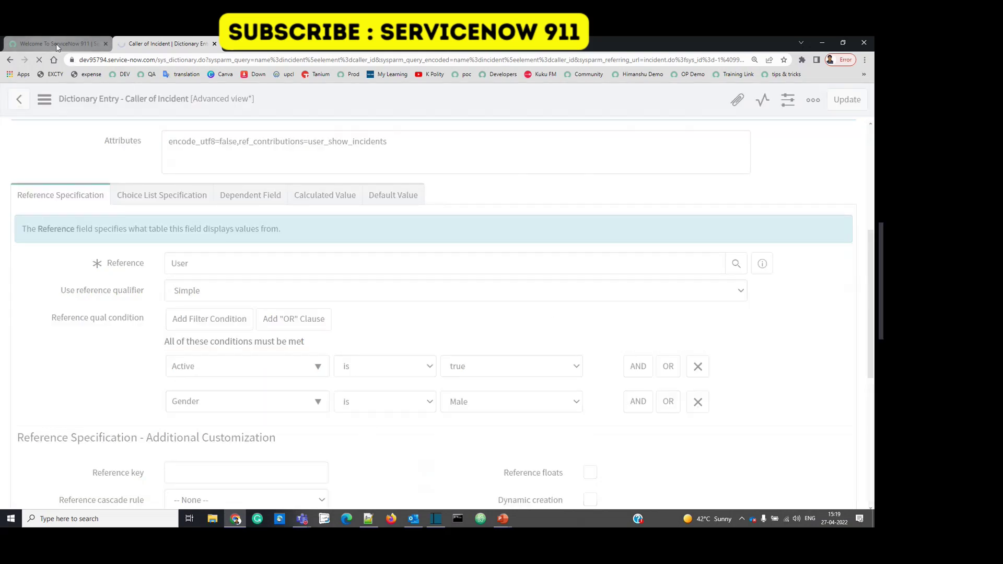
Step: Create a new incident from the home tab and confirm the caller lookup lists only 269 users
{"action": "left_click", "coordinate": [58, 44]}
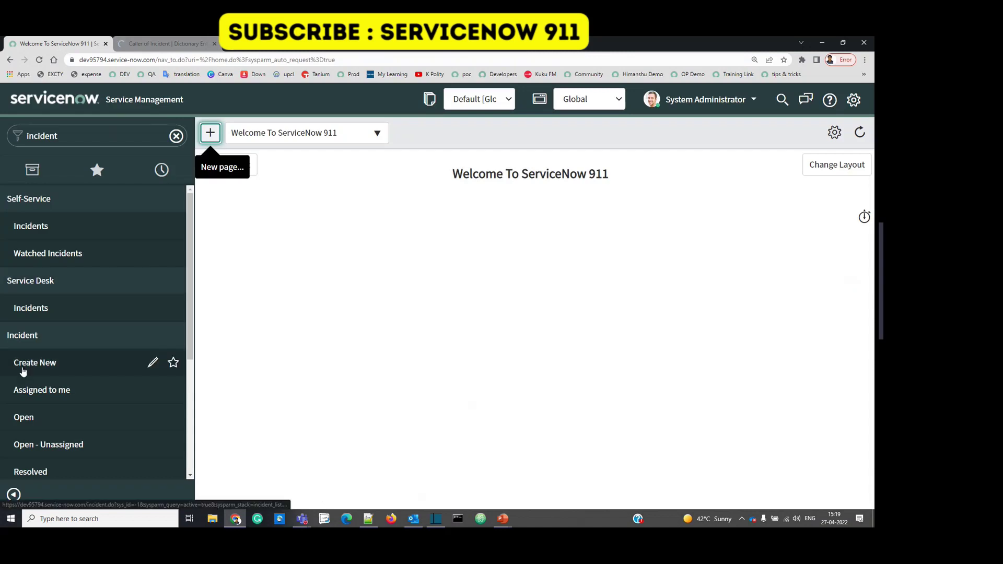
{"action": "left_click", "coordinate": [26, 364]}
{"action": "left_click", "coordinate": [316, 178]}
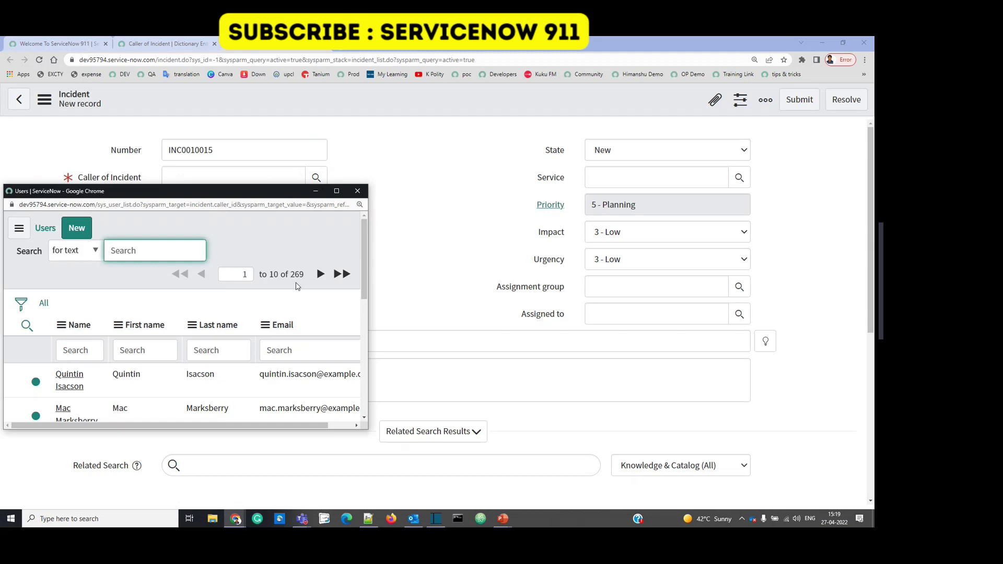
{"action": "triple_click", "coordinate": [296, 274]}
{"action": "left_click", "coordinate": [296, 274]}
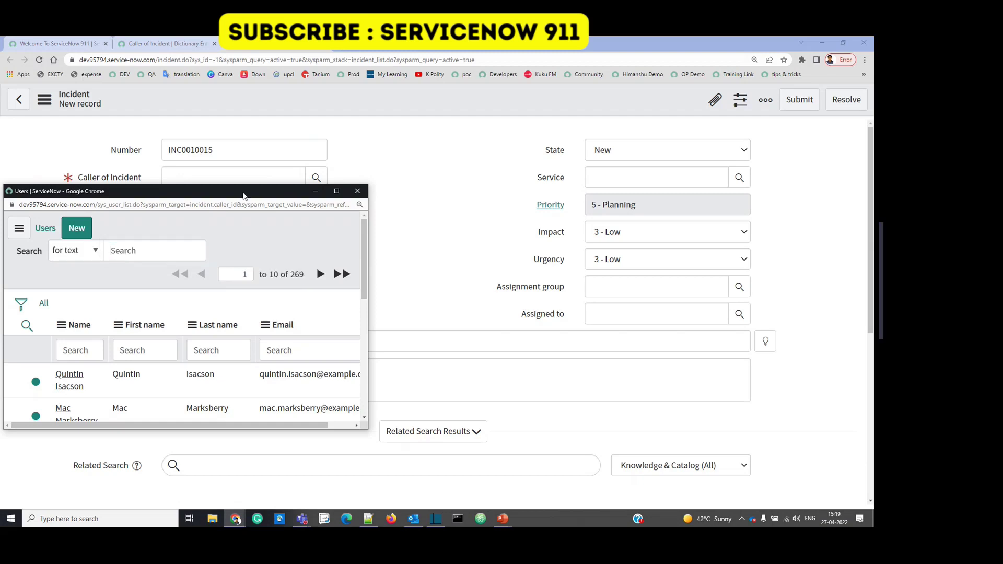
{"action": "left_click_drag", "start_coordinate": [235, 193], "coordinate": [544, 118]}
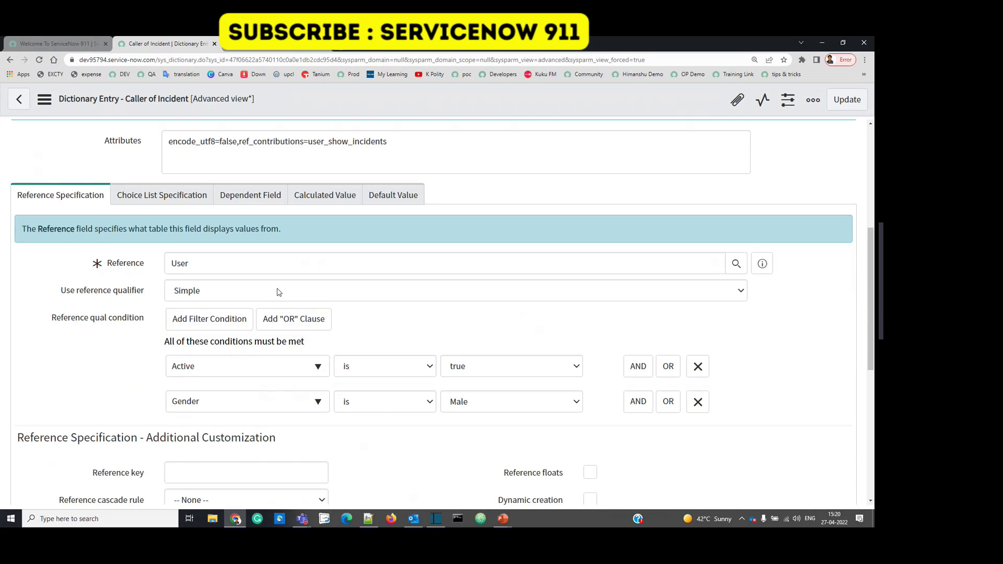
Step: Switch the qualifier via Dynamic to Advanced and select the encoded query active=true^gender=Male^EQ
{"action": "left_click", "coordinate": [278, 292]}
{"action": "left_click", "coordinate": [731, 318]}
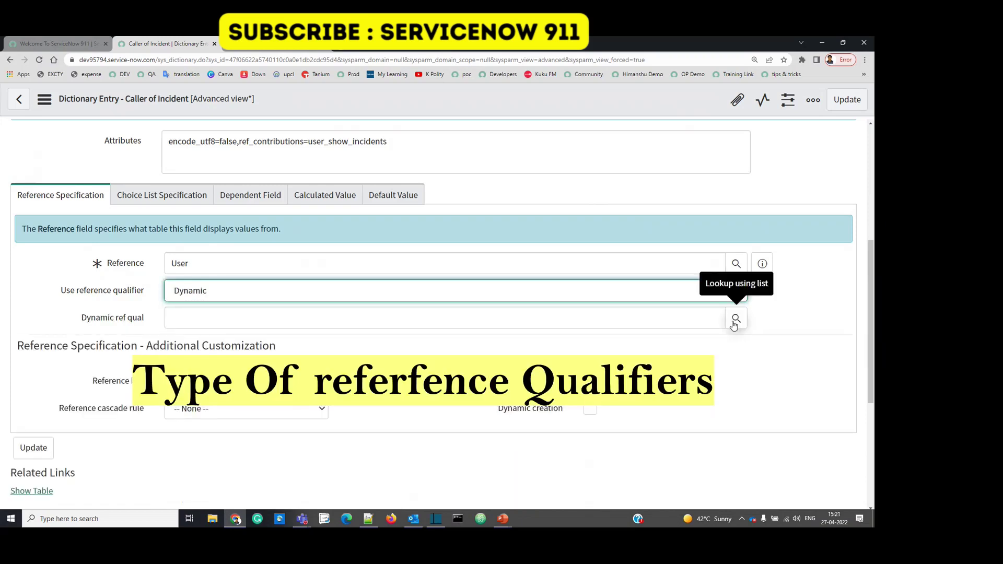
{"action": "left_click", "coordinate": [384, 290]}
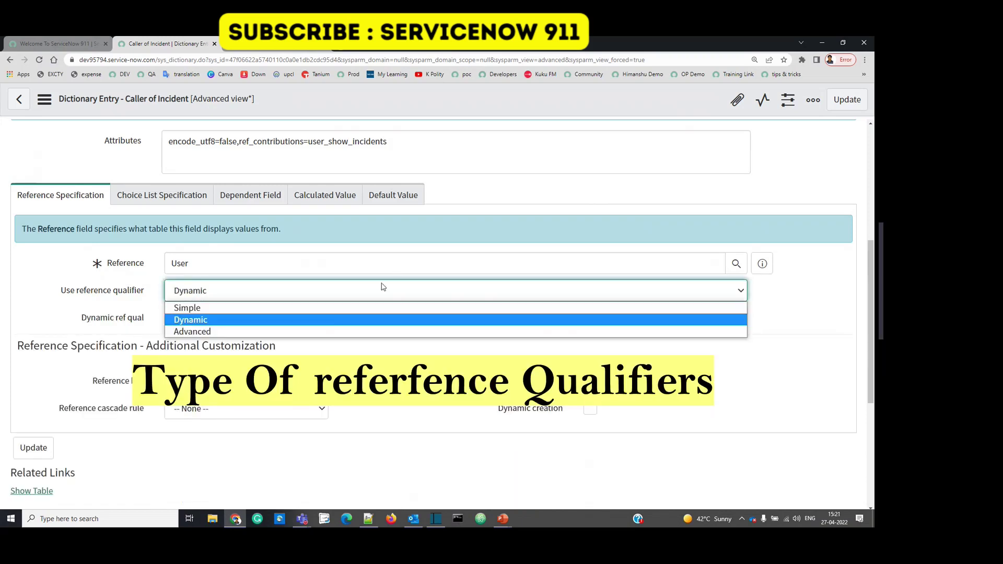
{"action": "left_click", "coordinate": [318, 332]}
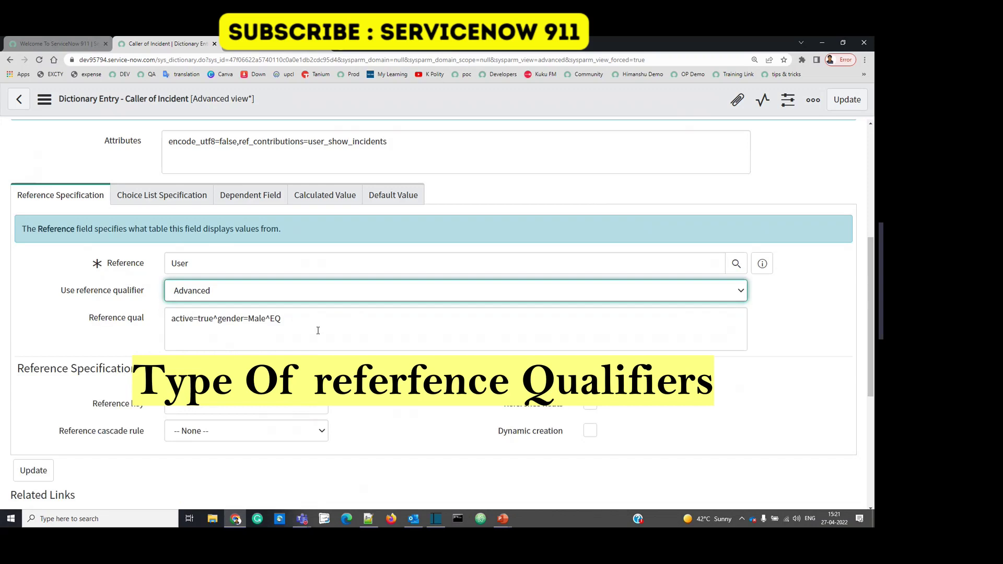
{"action": "triple_click", "coordinate": [307, 323]}
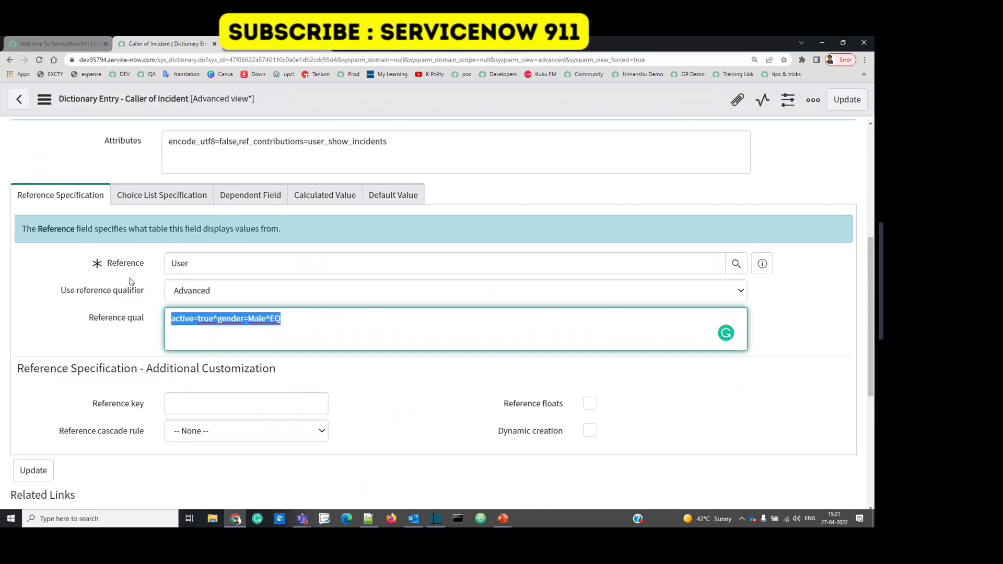
{"action": "left_click_drag", "start_coordinate": [169, 320], "coordinate": [287, 323]}
Step: Return to the Dictionary Entries list and show only entries of type Reference
{"action": "left_click", "coordinate": [47, 47]}
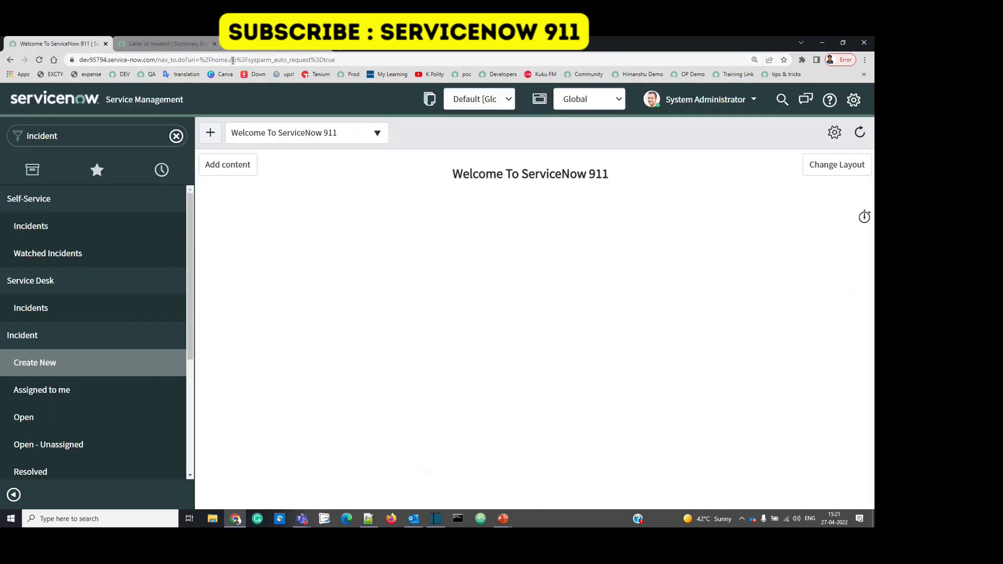
{"action": "left_click", "coordinate": [95, 134]}
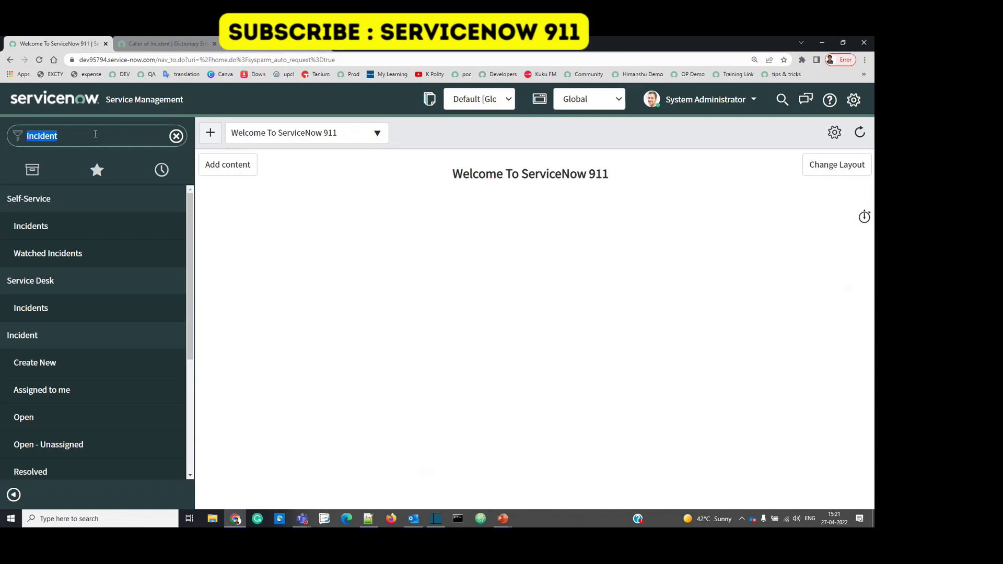
{"action": "key", "text": "ctrl+Tab"}
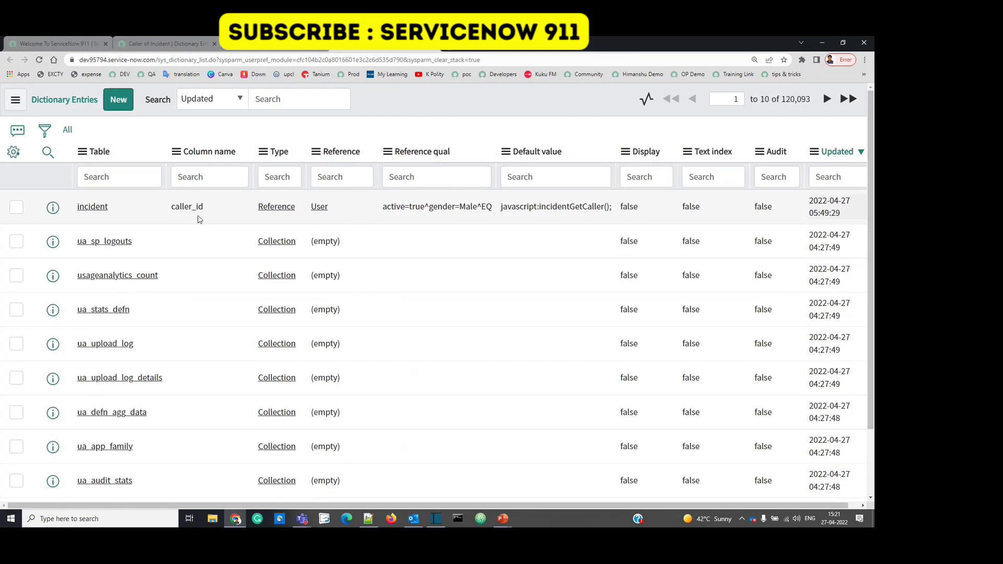
{"action": "right_click", "coordinate": [274, 224]}
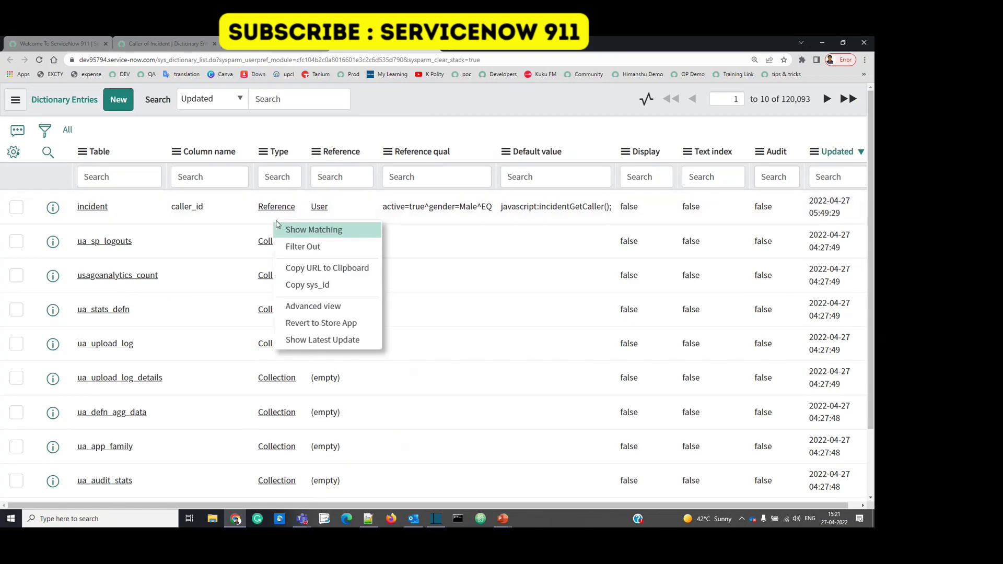
{"action": "key", "text": "Escape"}
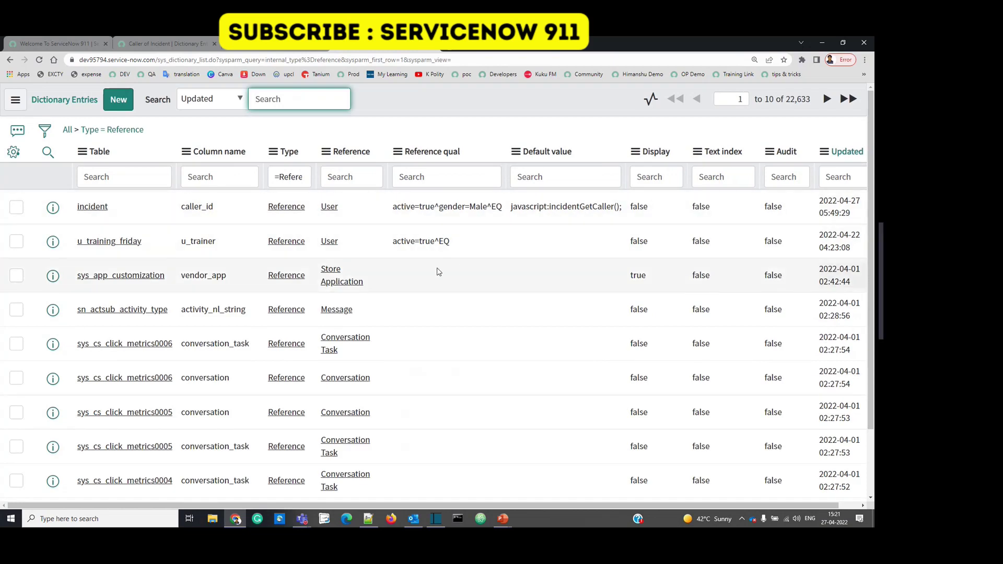
Step: Filter out entries with an empty Reference qual, refresh, and open the target_scope script qualifier
{"action": "right_click", "coordinate": [418, 277]}
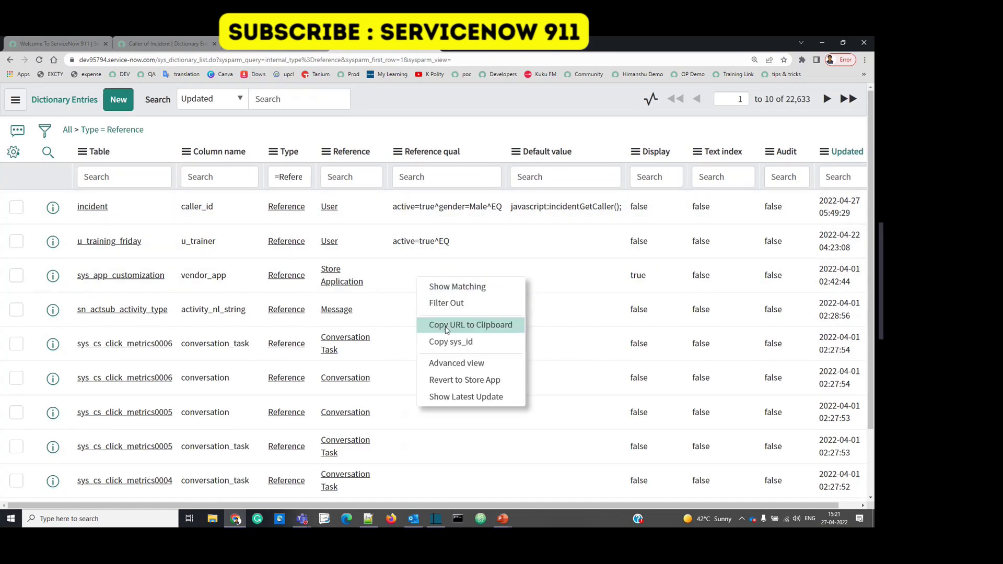
{"action": "left_click", "coordinate": [448, 311]}
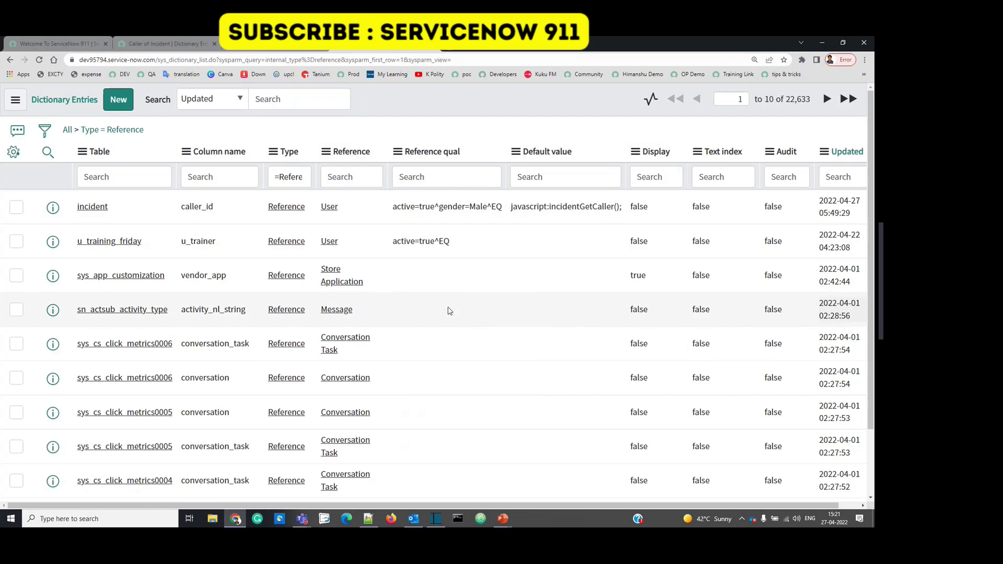
{"action": "key", "text": "F5"}
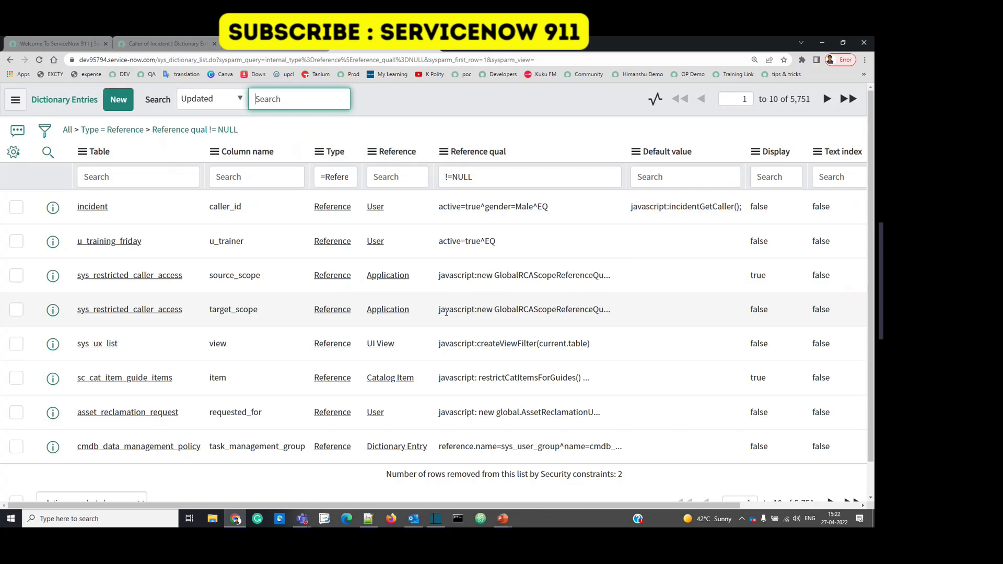
{"action": "scroll", "coordinate": [462, 343], "scroll_direction": "down", "scroll_amount": 1}
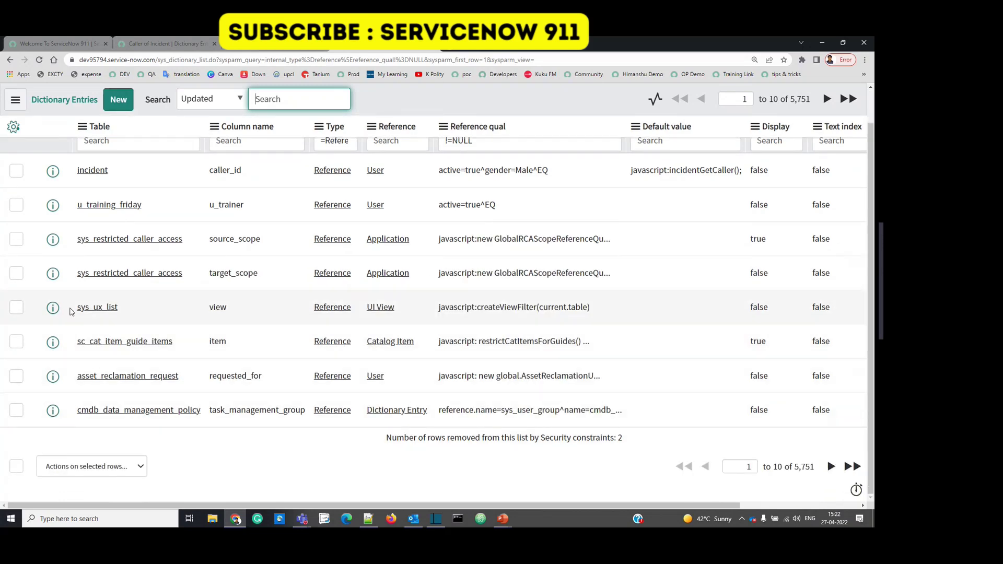
{"action": "double_click", "coordinate": [471, 273]}
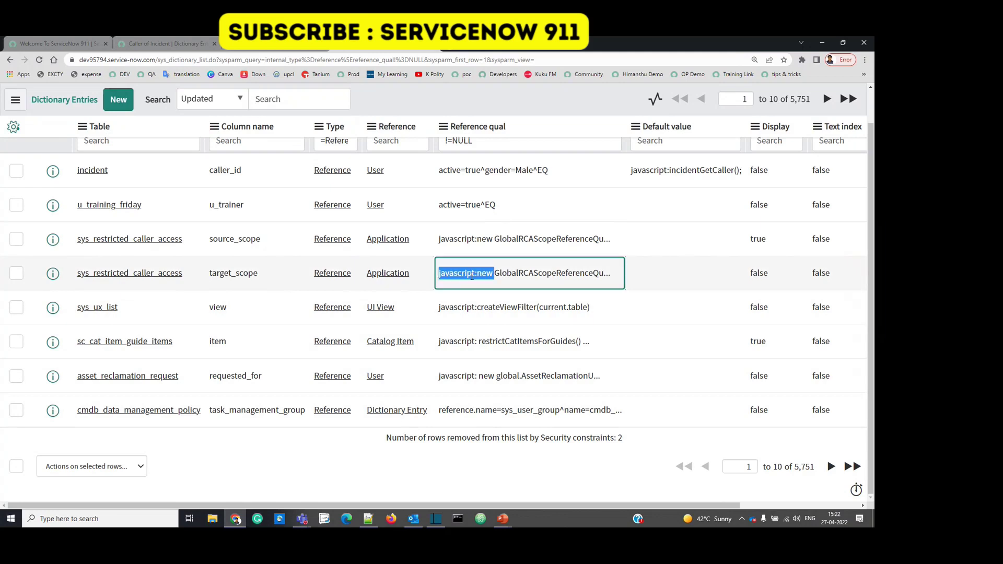
{"action": "left_click", "coordinate": [472, 274]}
{"action": "key", "text": "alt+Tab"}
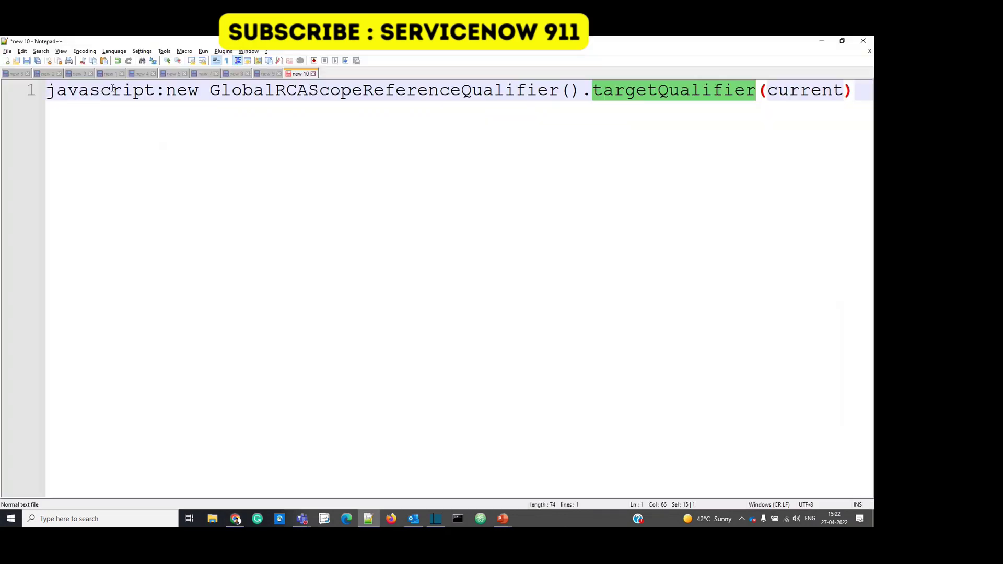
{"action": "double_click", "coordinate": [99, 91]}
{"action": "double_click", "coordinate": [182, 92]}
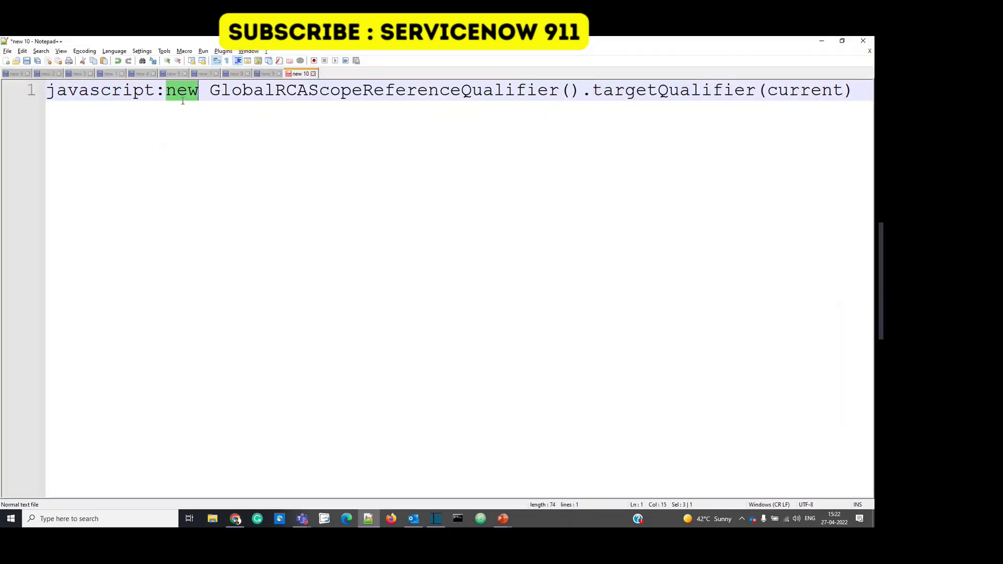
{"action": "double_click", "coordinate": [383, 91]}
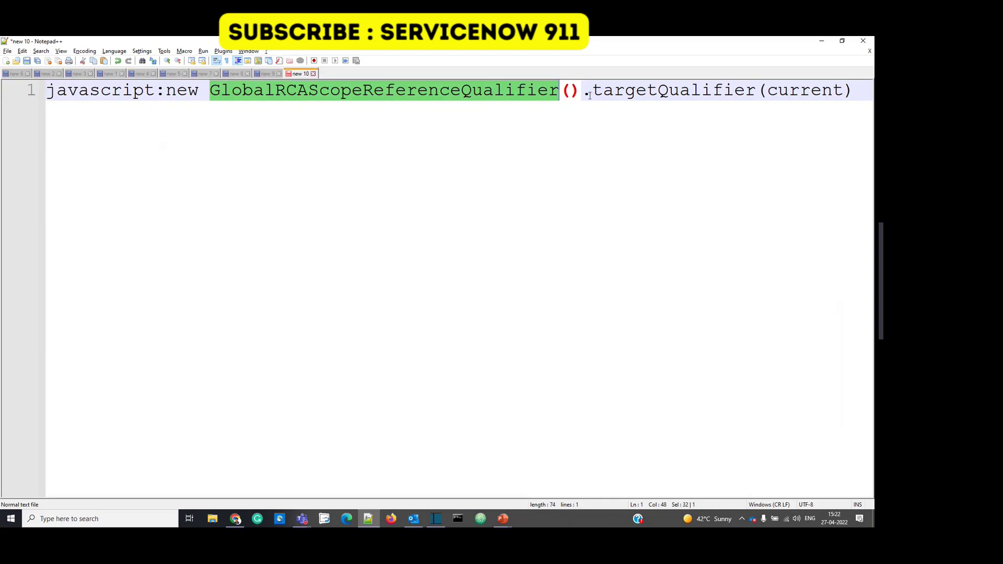
{"action": "double_click", "coordinate": [713, 92]}
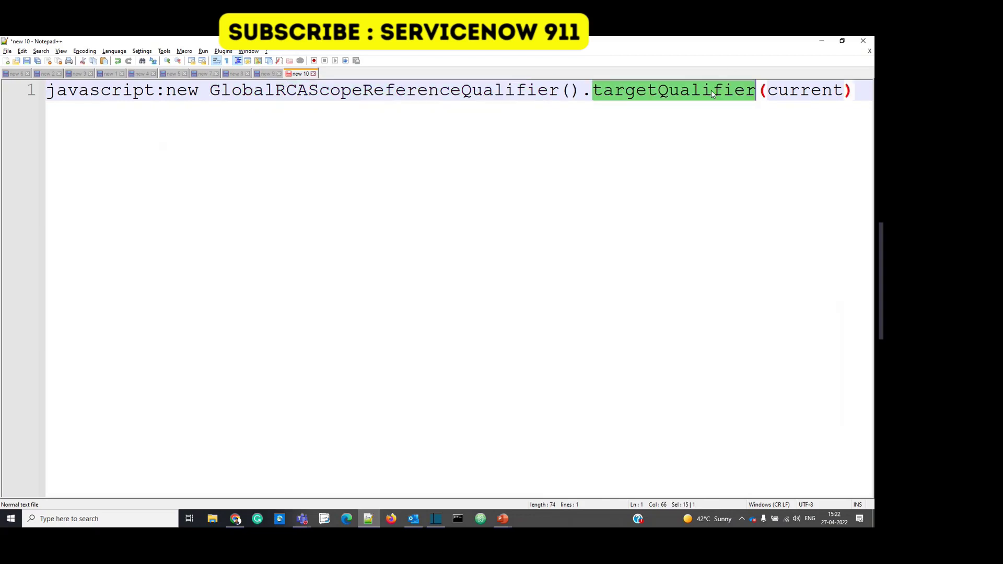
{"action": "double_click", "coordinate": [807, 93]}
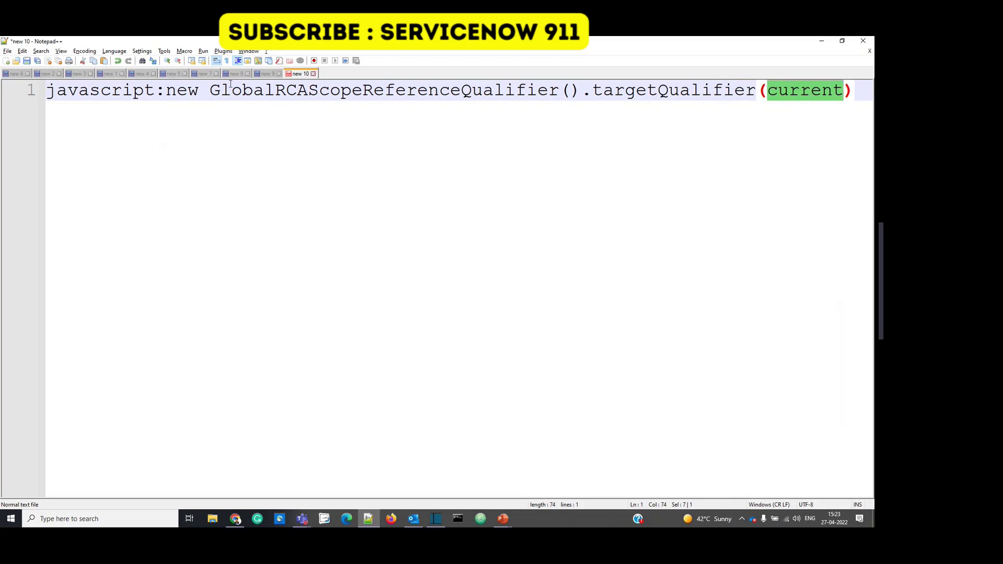
{"action": "double_click", "coordinate": [109, 93]}
{"action": "left_click", "coordinate": [162, 89]}
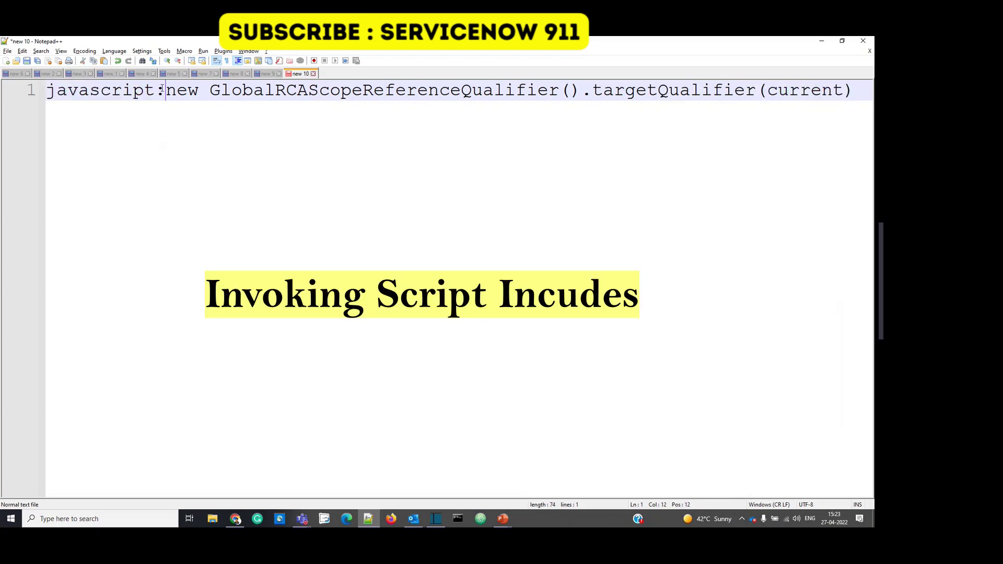
{"action": "double_click", "coordinate": [330, 93]}
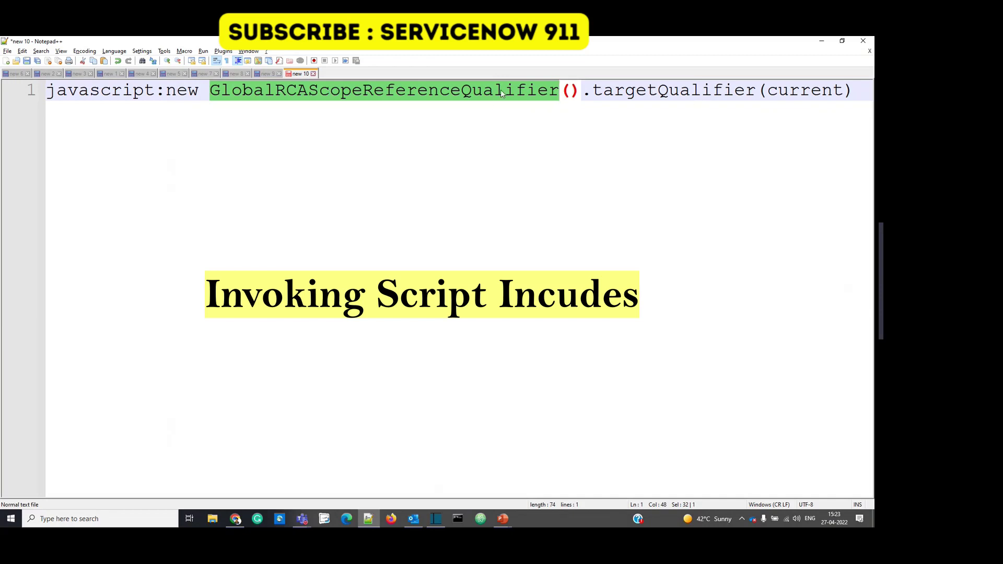
{"action": "double_click", "coordinate": [691, 98]}
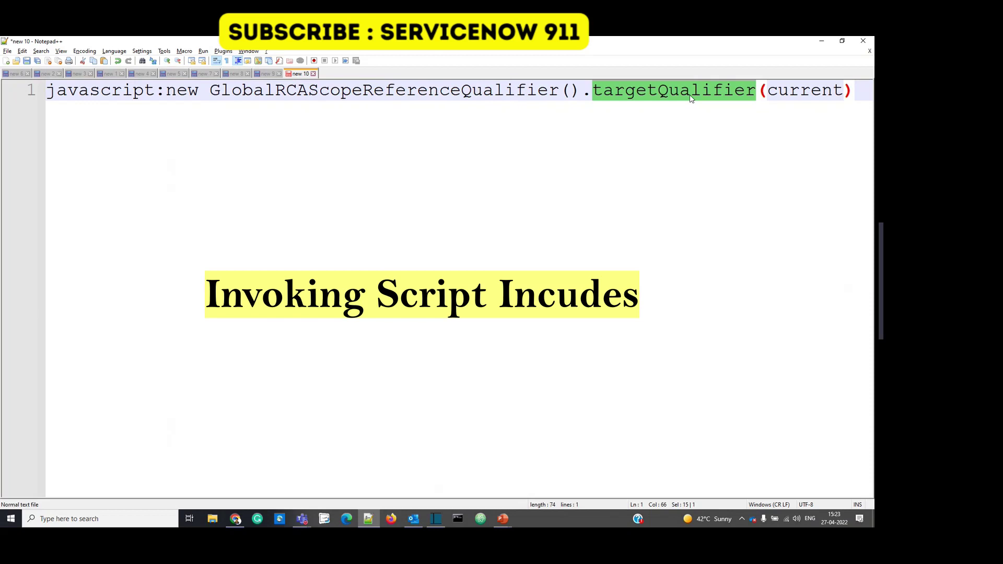
{"action": "left_click", "coordinate": [811, 93]}
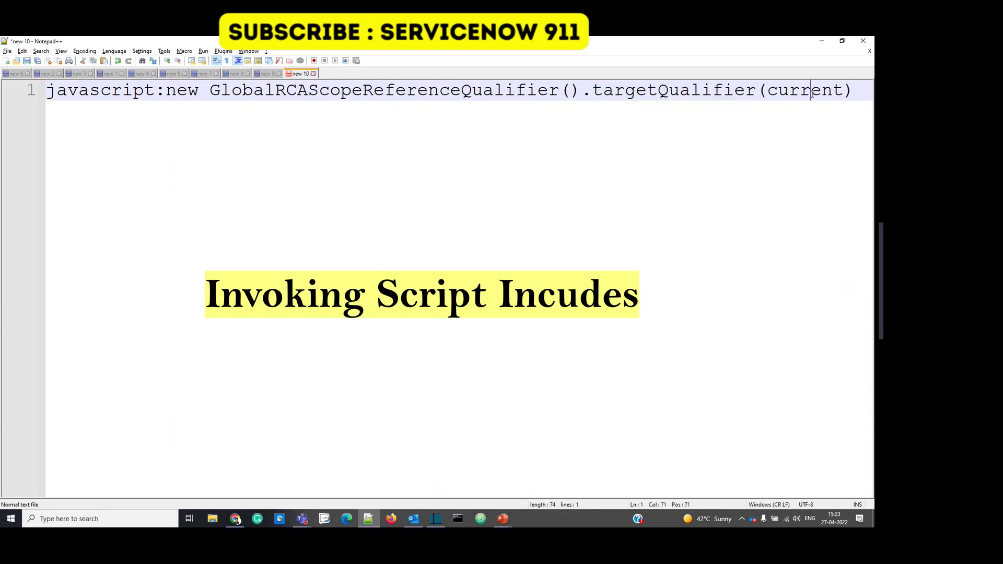
{"action": "double_click", "coordinate": [811, 93]}
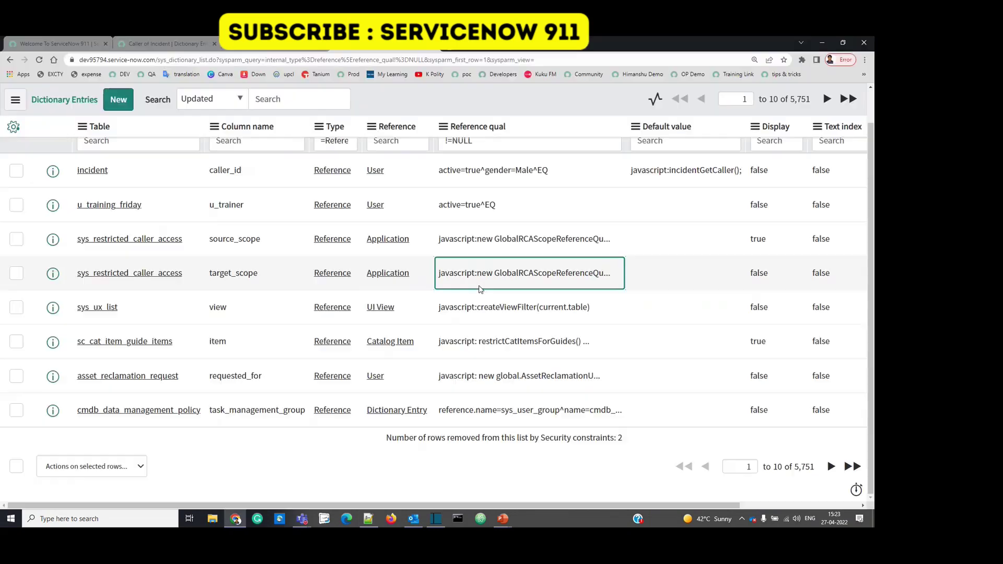
Step: Compare the sys_ux_list qualifier javascript:createViewFilter(current.table) with the sc_cat_item_guide_items one
{"action": "left_click", "coordinate": [457, 320]}
{"action": "left_click", "coordinate": [456, 346]}
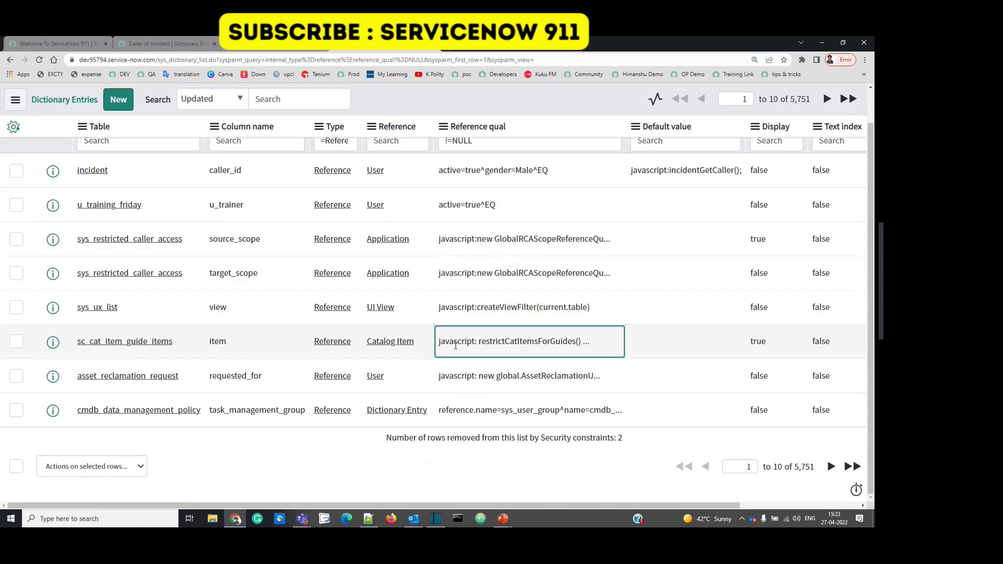
{"action": "left_click_drag", "start_coordinate": [439, 307], "coordinate": [615, 314]}
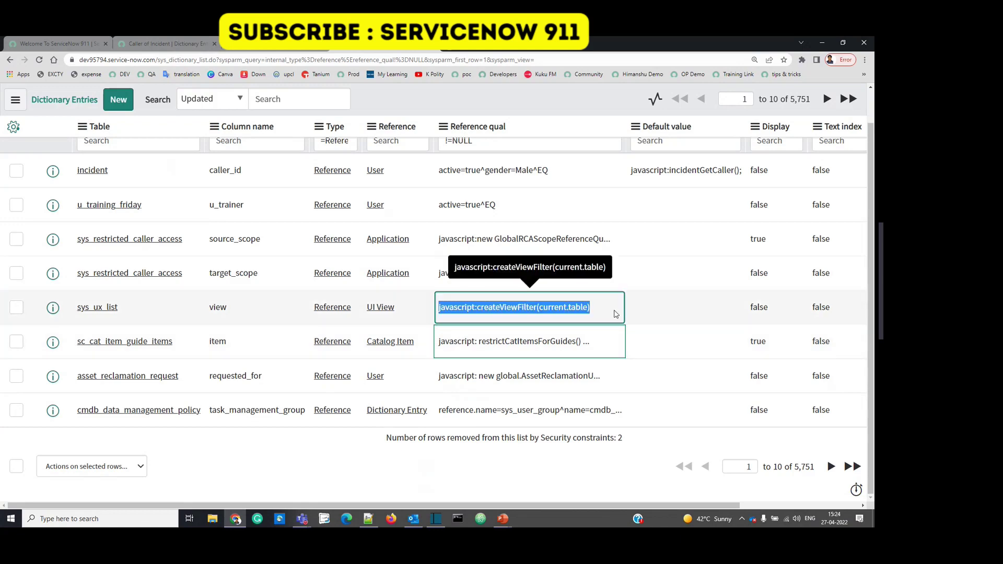
{"action": "left_click", "coordinate": [446, 346]}
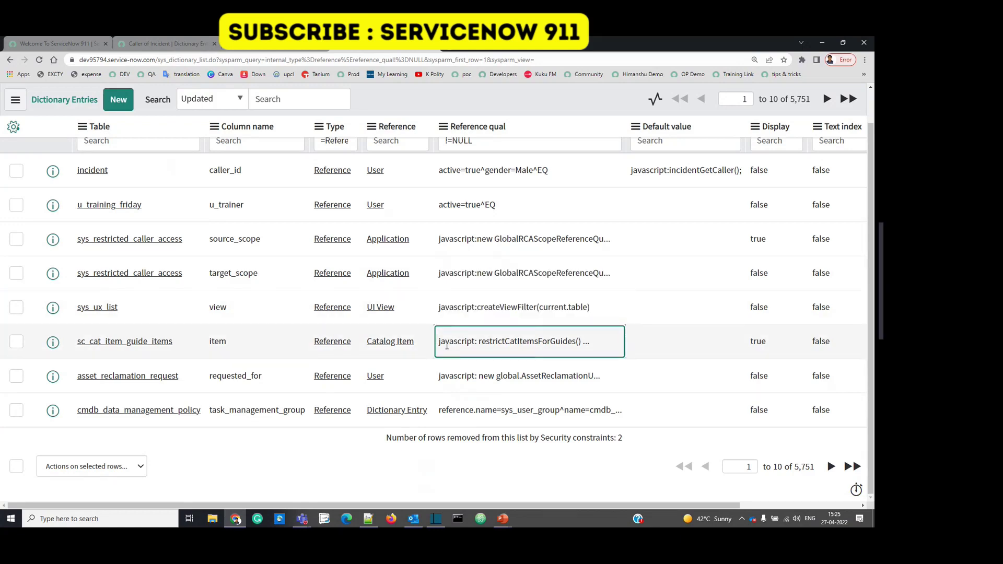